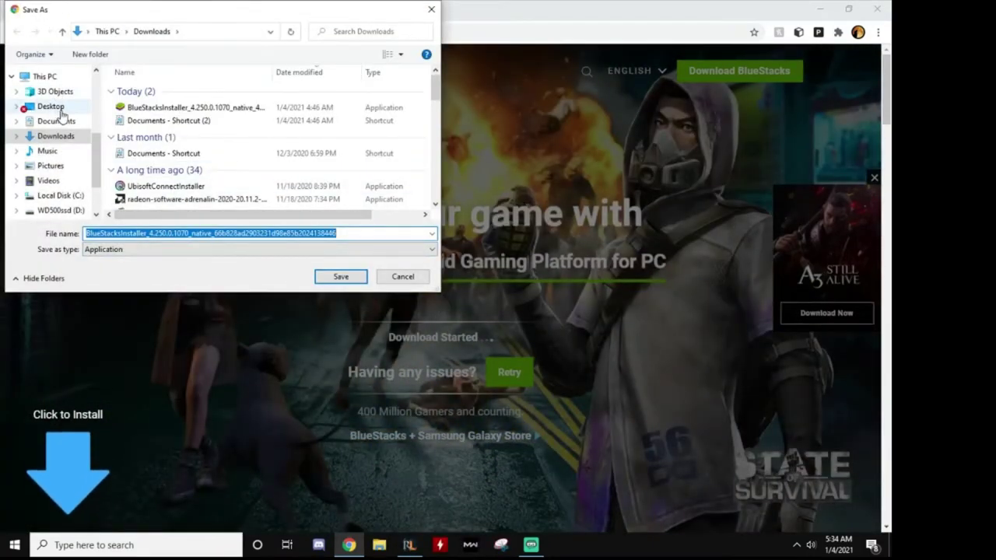
Save the BlueStacks installer to the Desktop and run it to install BlueStacks 4
left_click(49, 105)
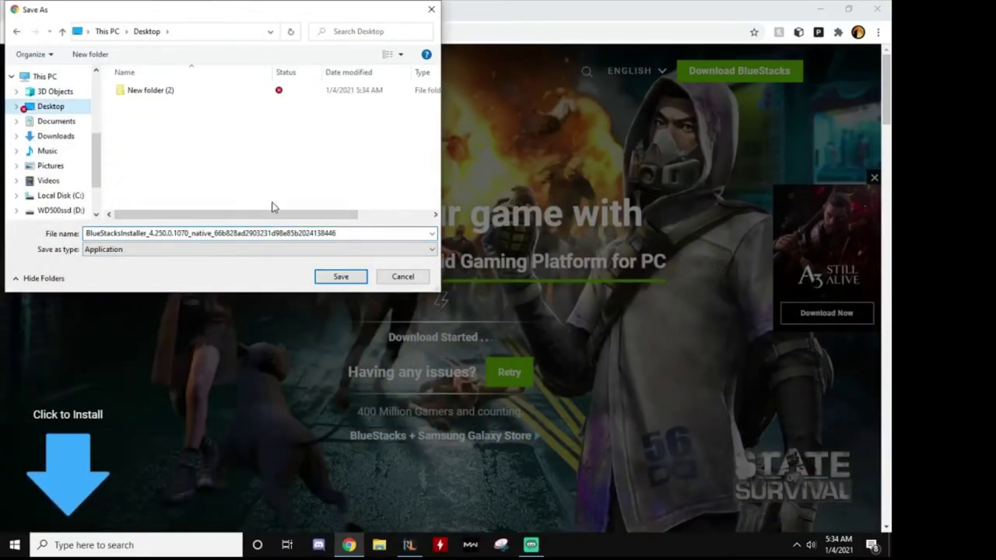
left_click(342, 278)
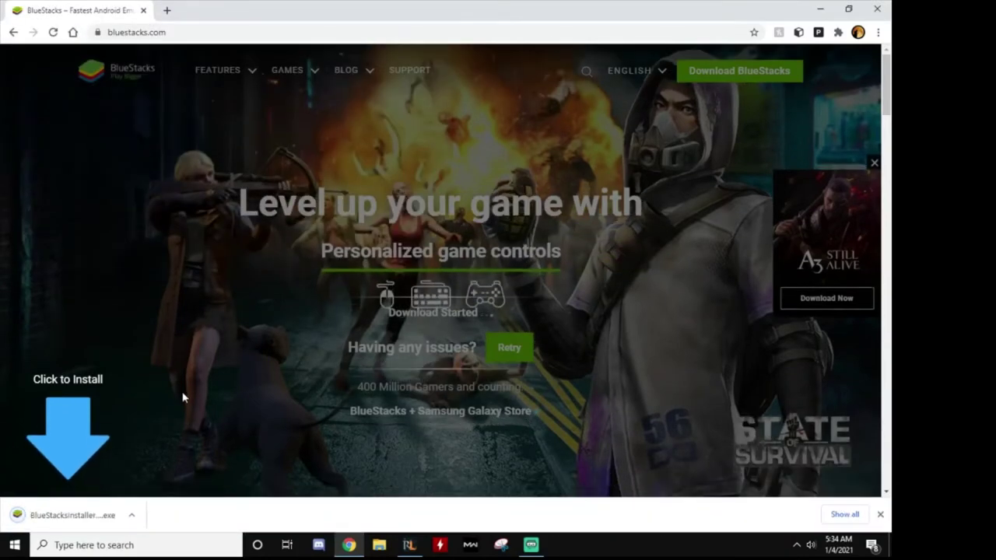
left_click(70, 529)
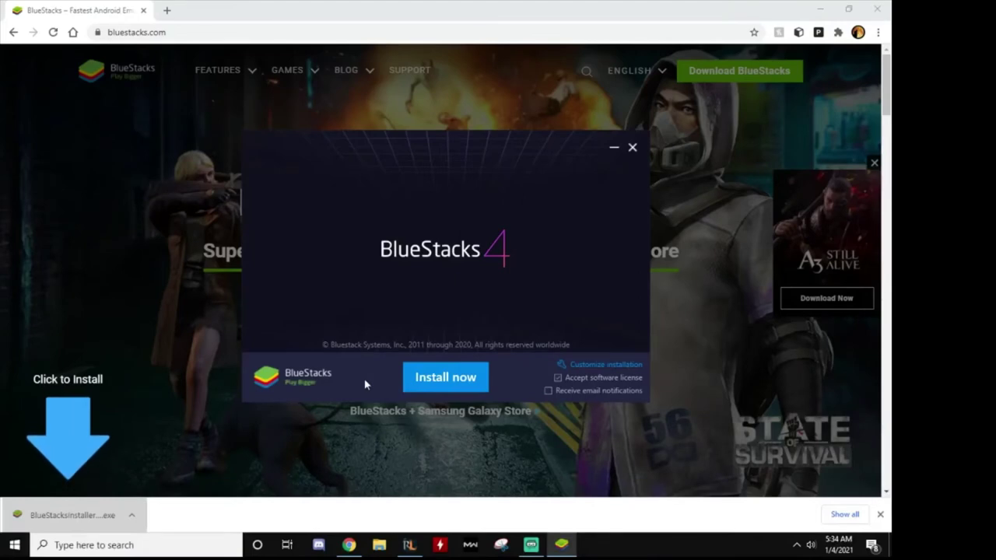
left_click(441, 377)
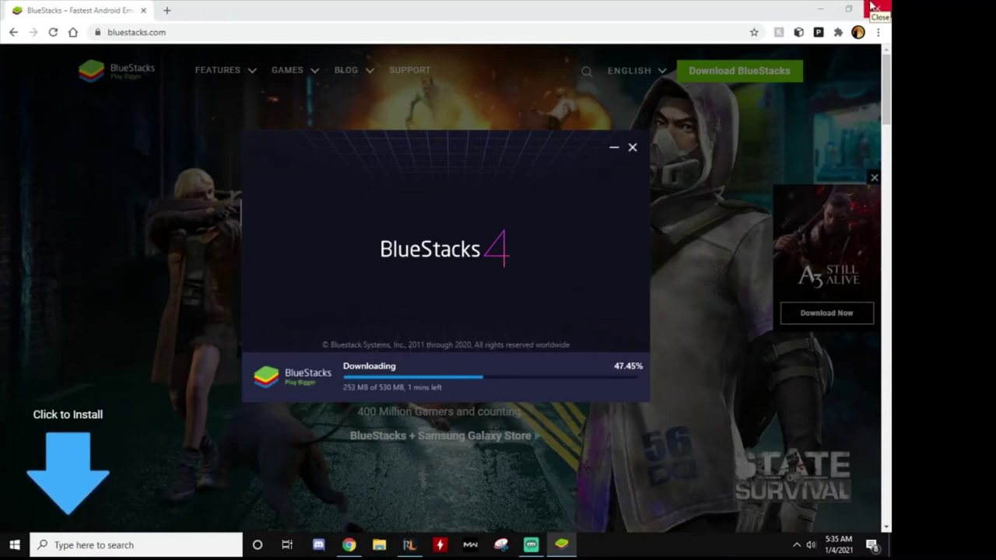
Go to the website unlockmyttv.com in the browser
left_click(219, 27)
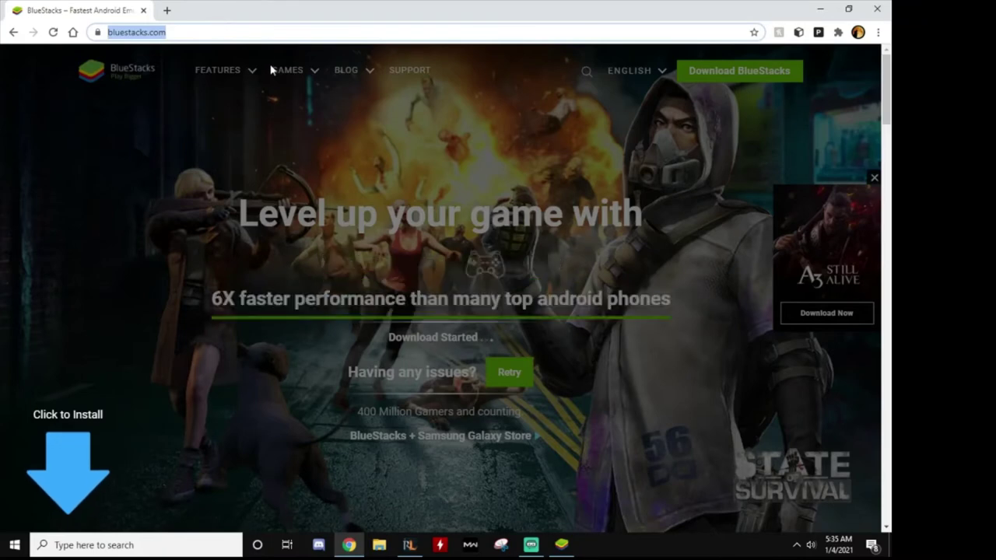
type("un ")
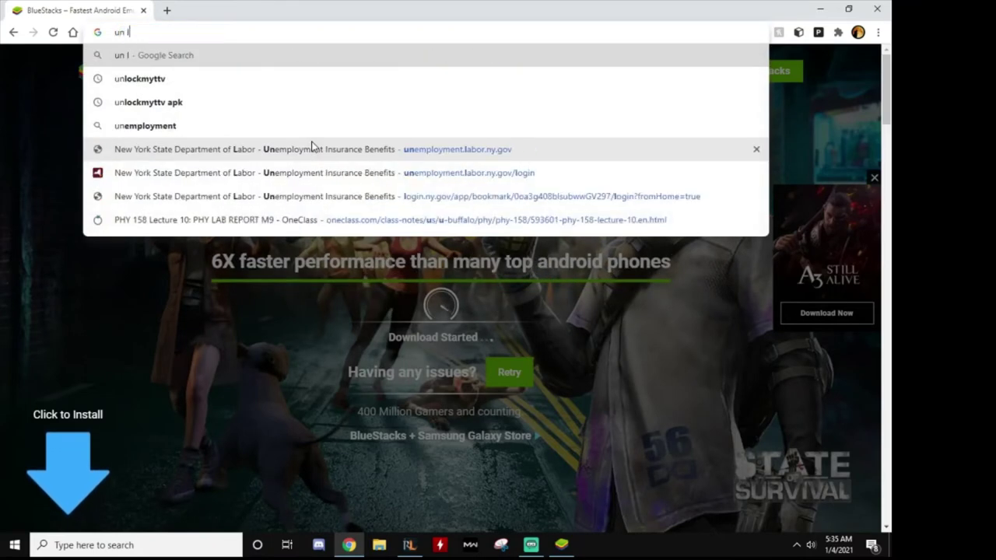
type("loc")
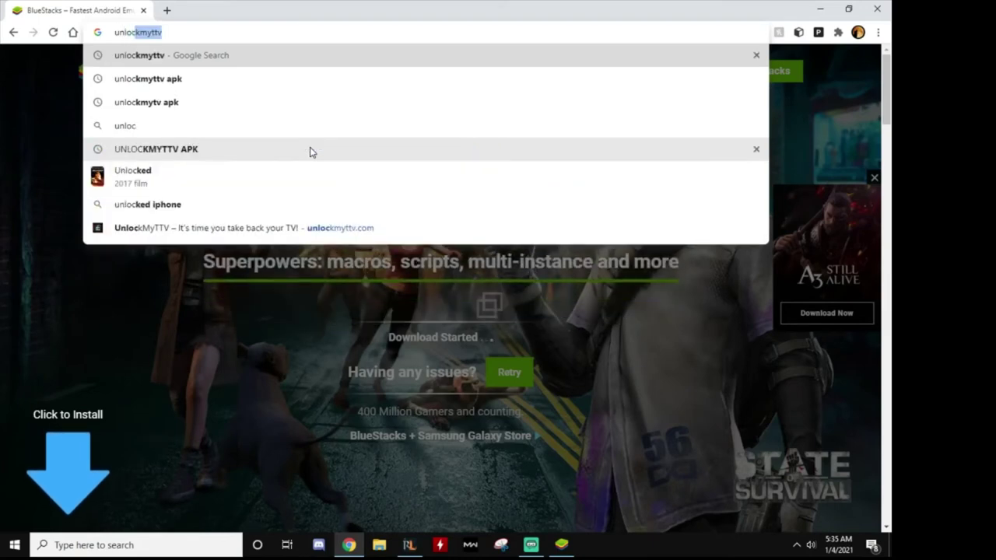
type("kmyttv")
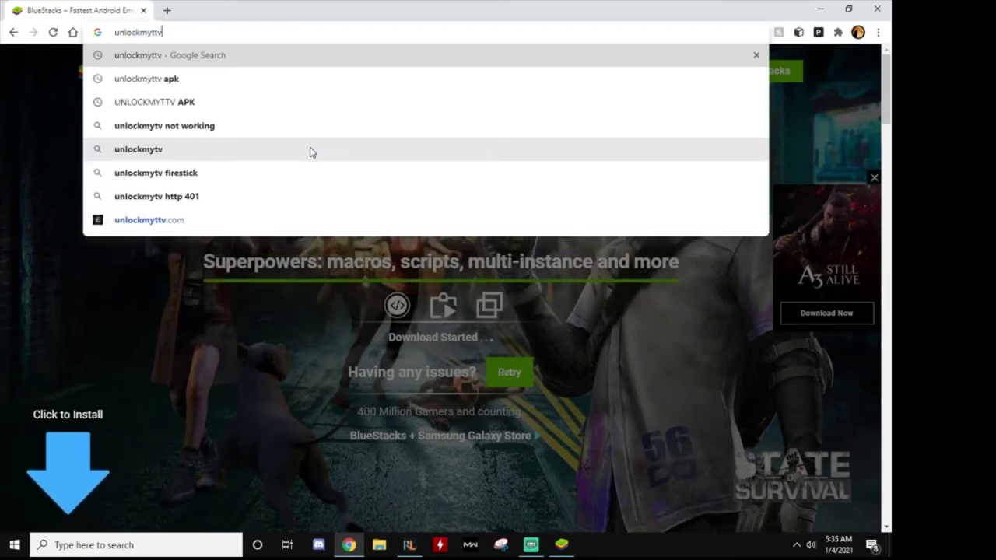
type(".com")
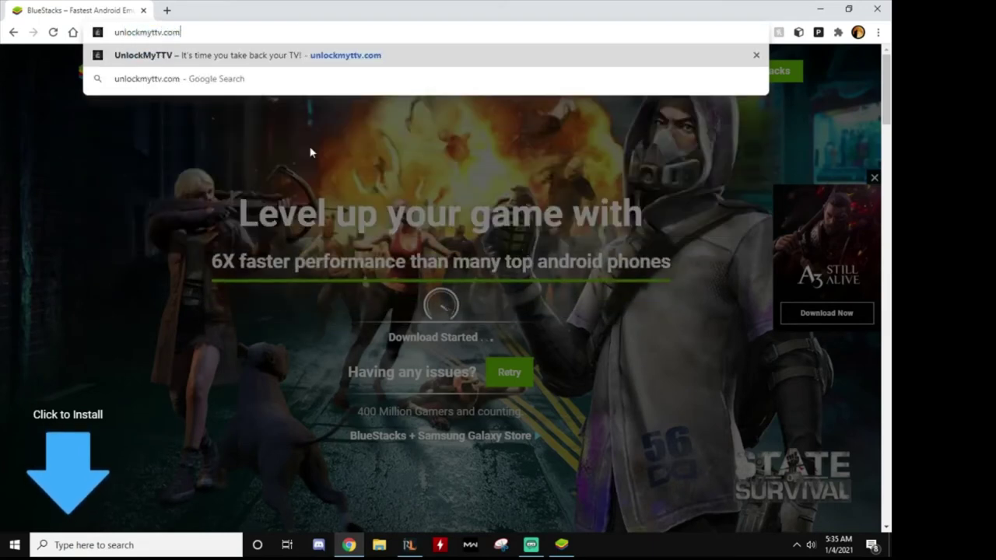
key("Return")
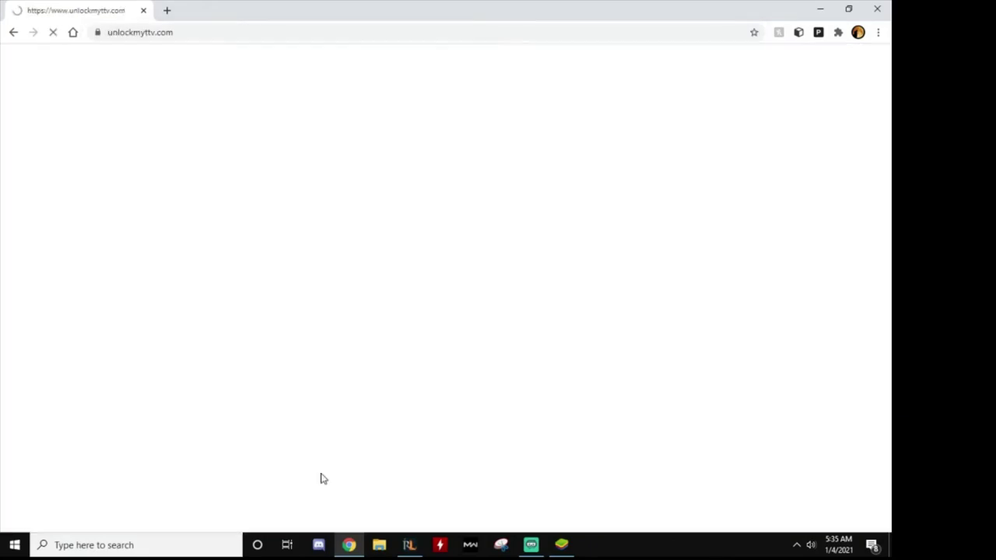
Download the Android version of UnlockMyTTV and save the app-release APK to the Desktop
scroll(217, 326, "down", 10)
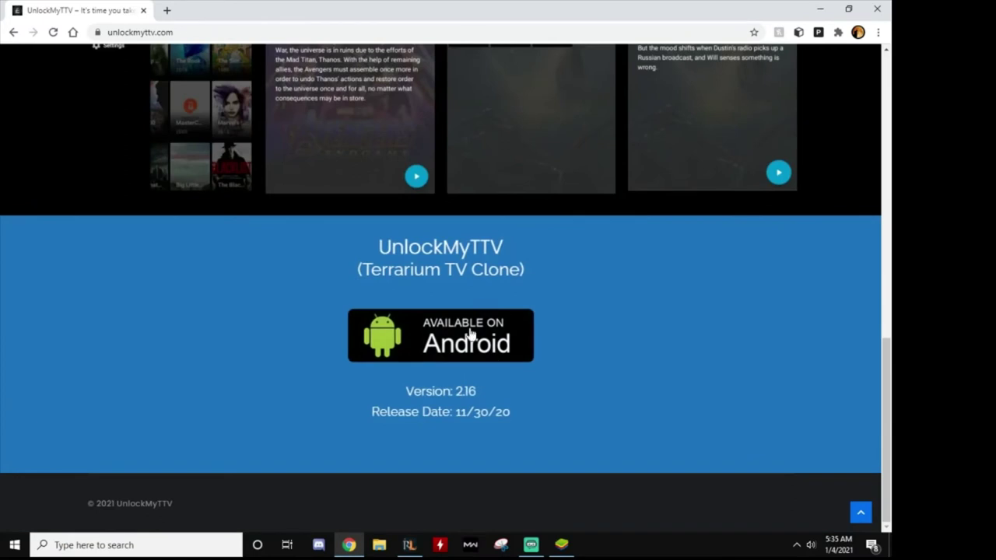
left_click(469, 335)
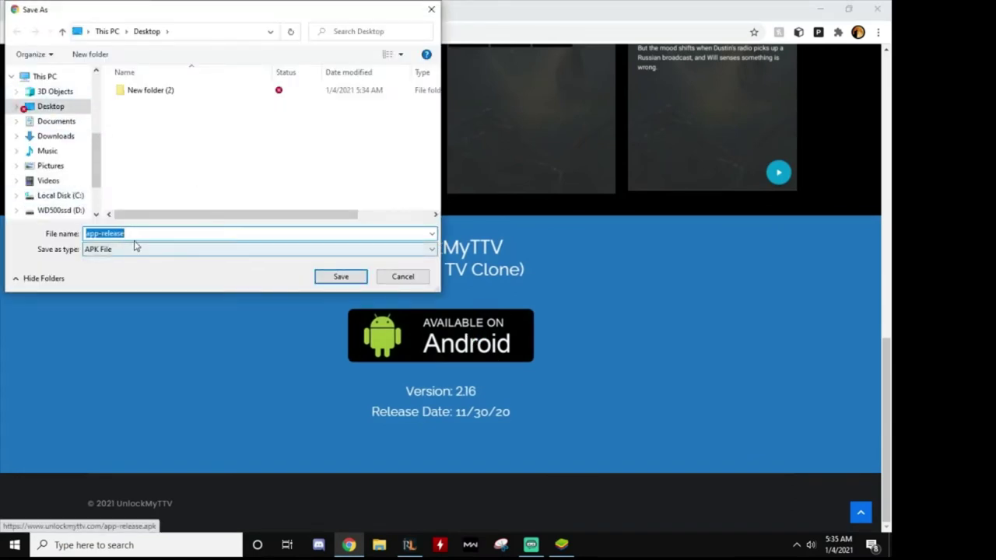
left_click(339, 277)
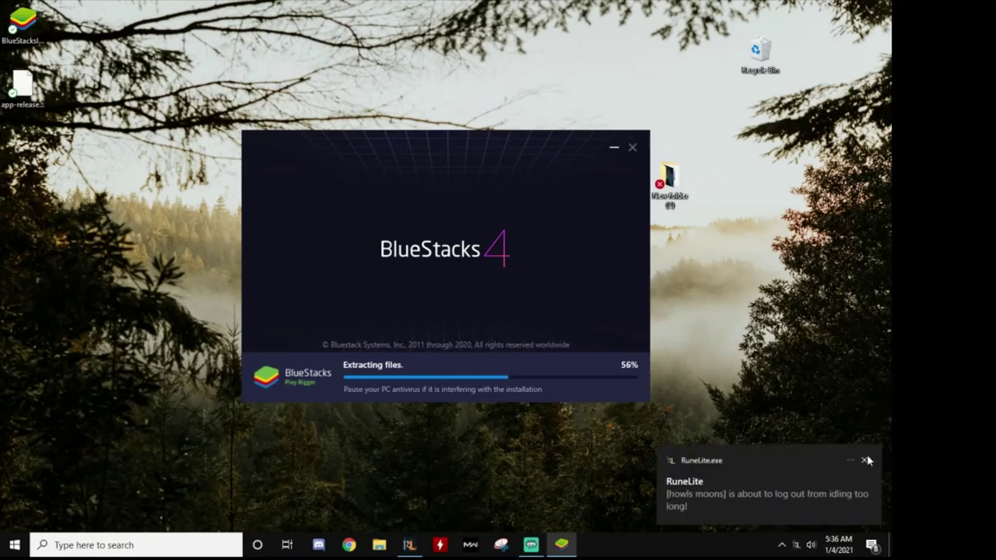
Dismiss the desktop notification and skip the Google Play sign-in and introductory tour in BlueStacks
left_click(867, 459)
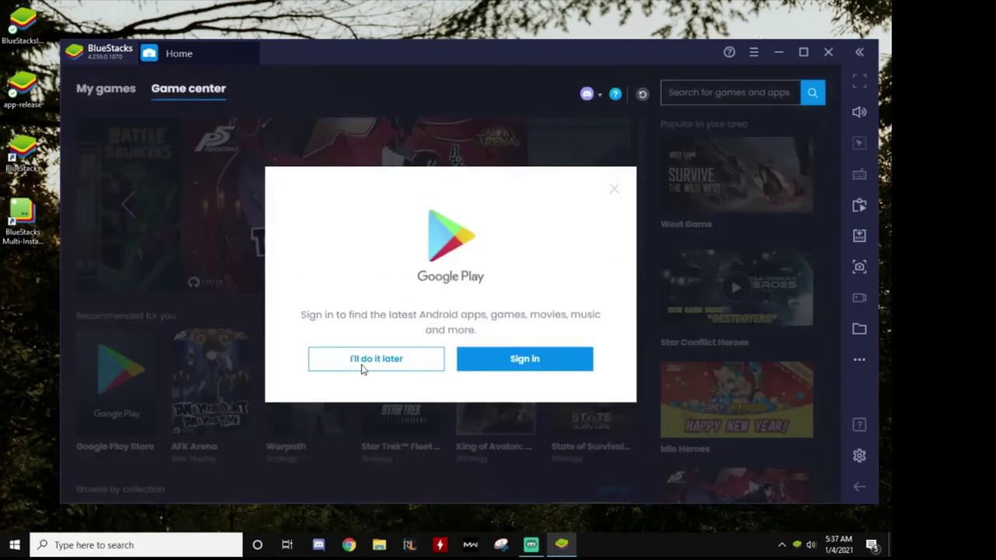
left_click(364, 358)
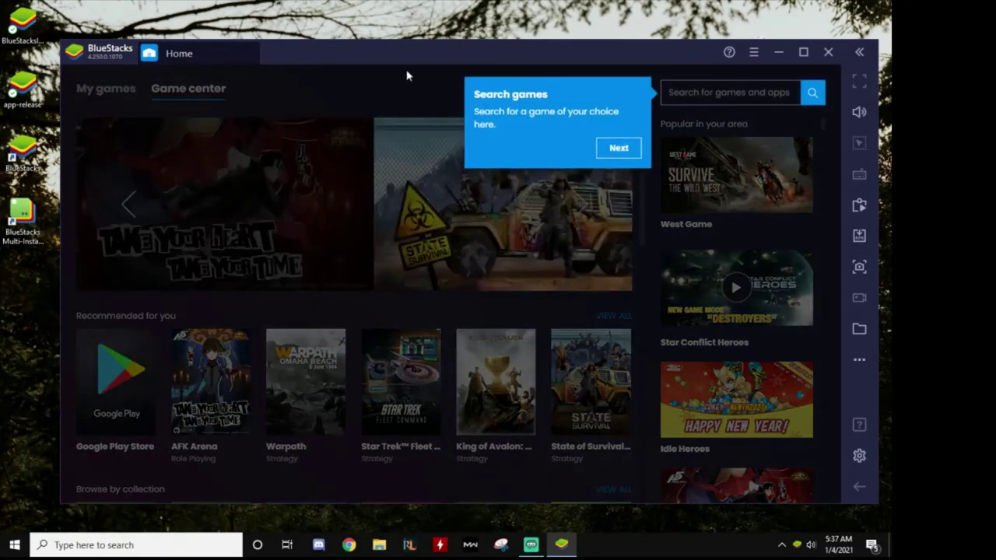
left_click(406, 75)
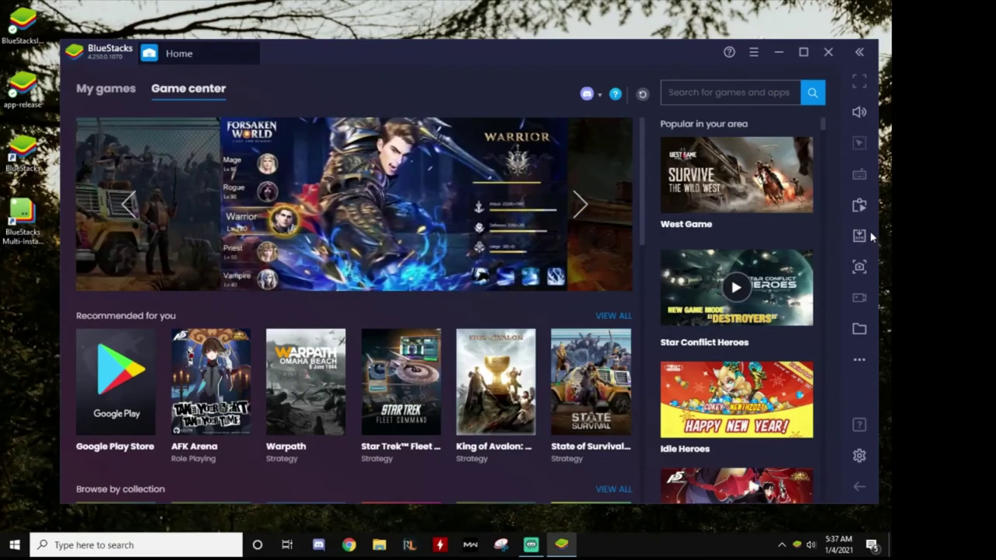
Install the app-release APK from the Desktop into BlueStacks
left_click(868, 232)
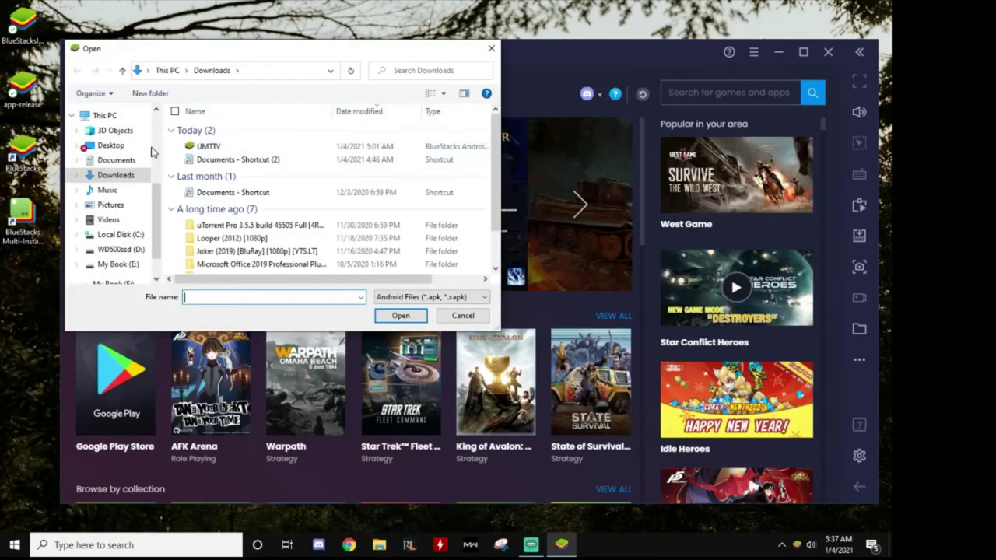
left_click(111, 145)
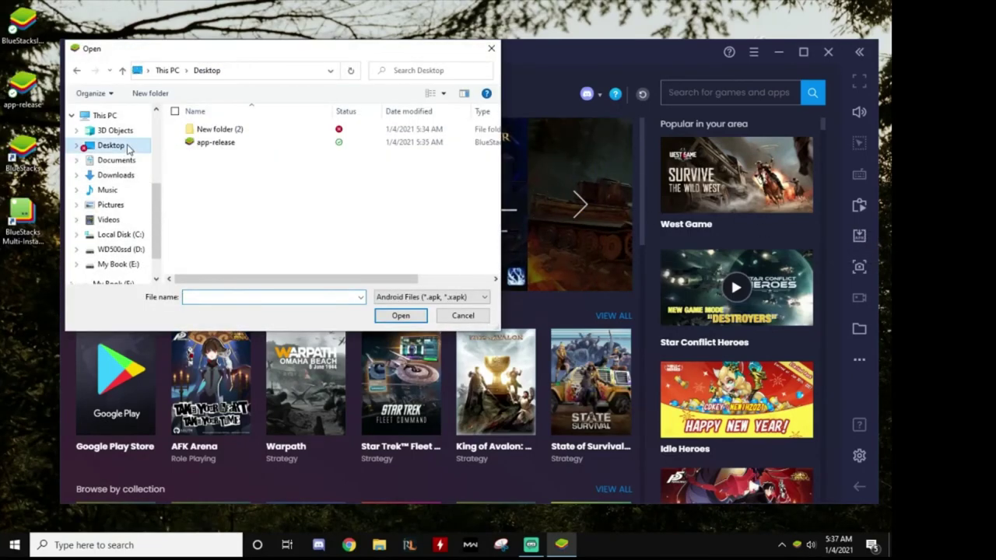
left_click(225, 148)
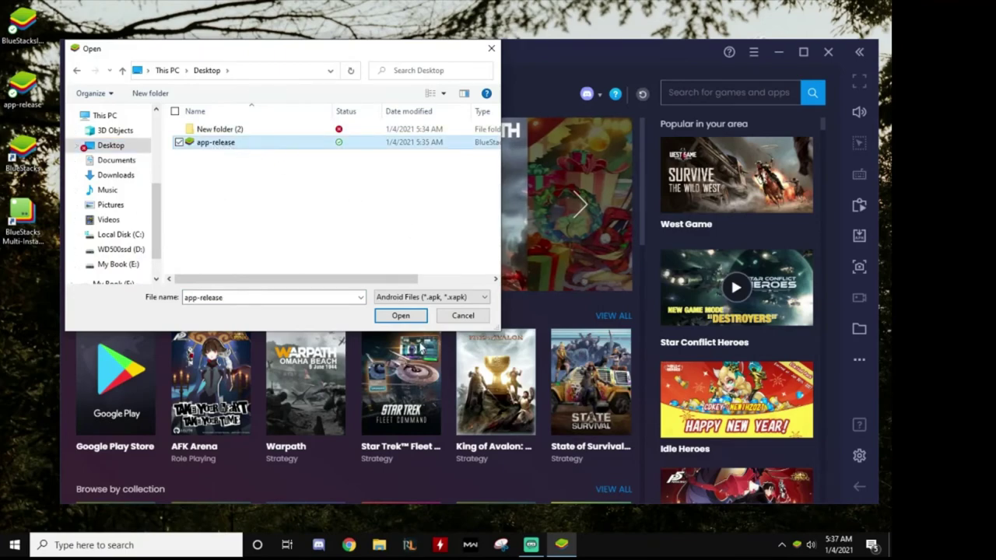
left_click(413, 317)
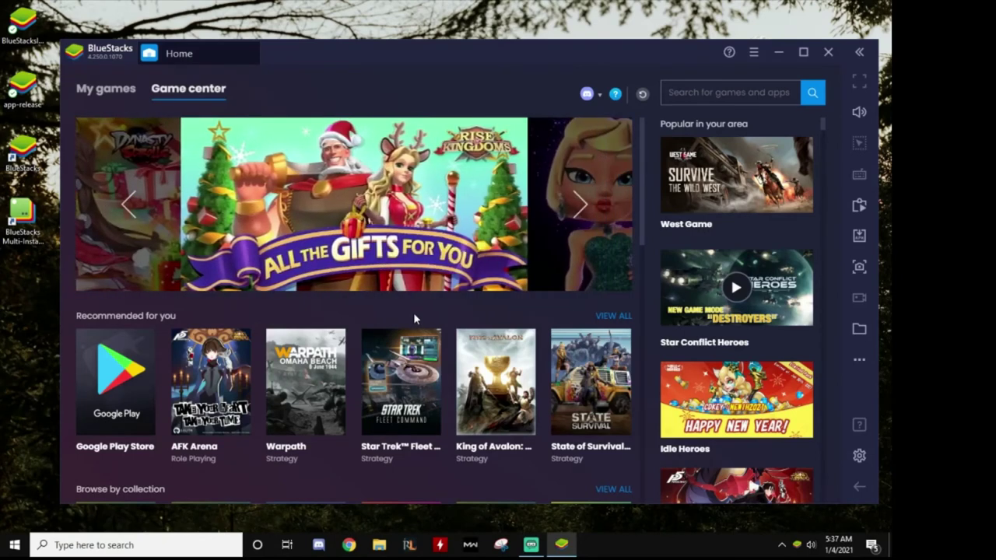
Launch the installed UnlockMyTTV app from the collection of installed games
mouse_move(402, 375)
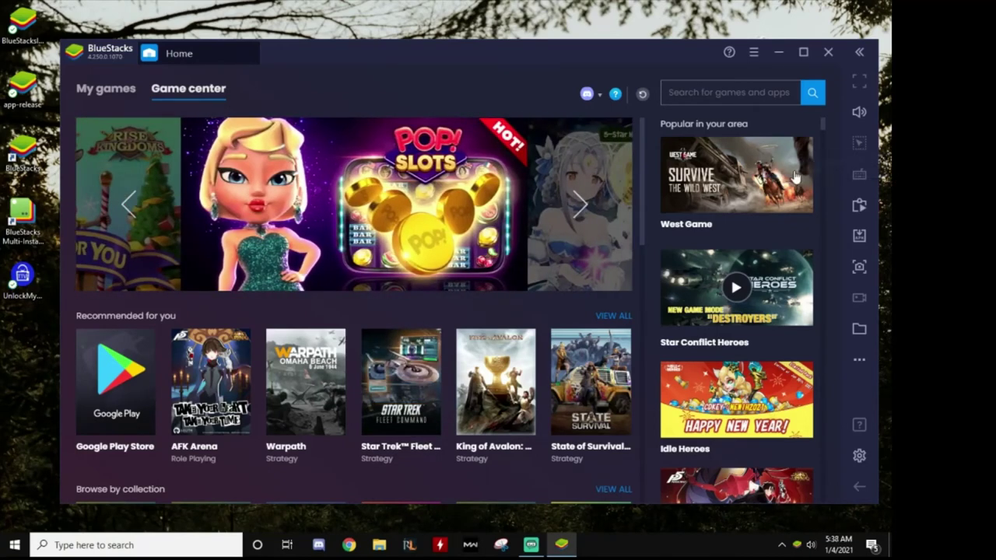
left_click(128, 90)
left_click(165, 161)
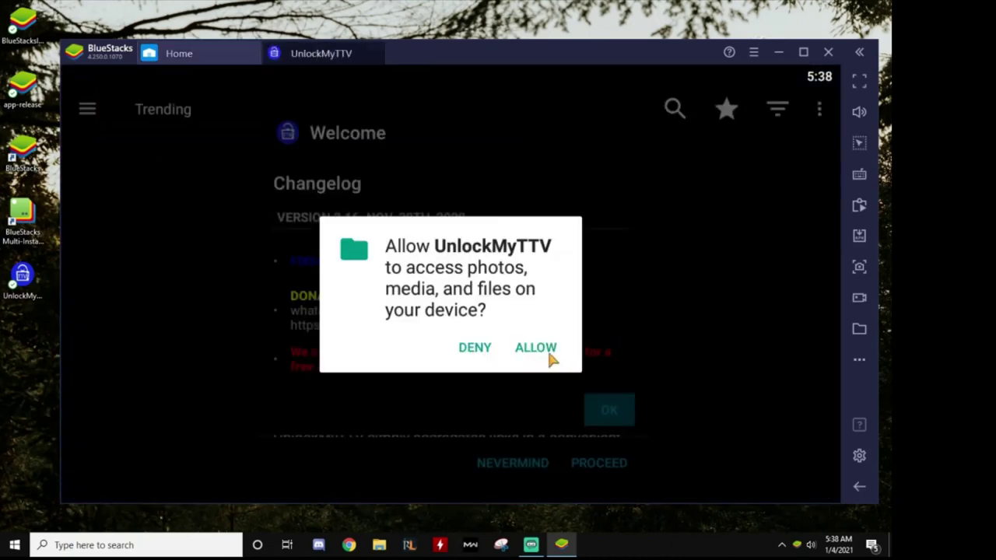
Allow UnlockMyTTV to access photos, media and files, and accept its changelog and welcome notices
left_click(542, 350)
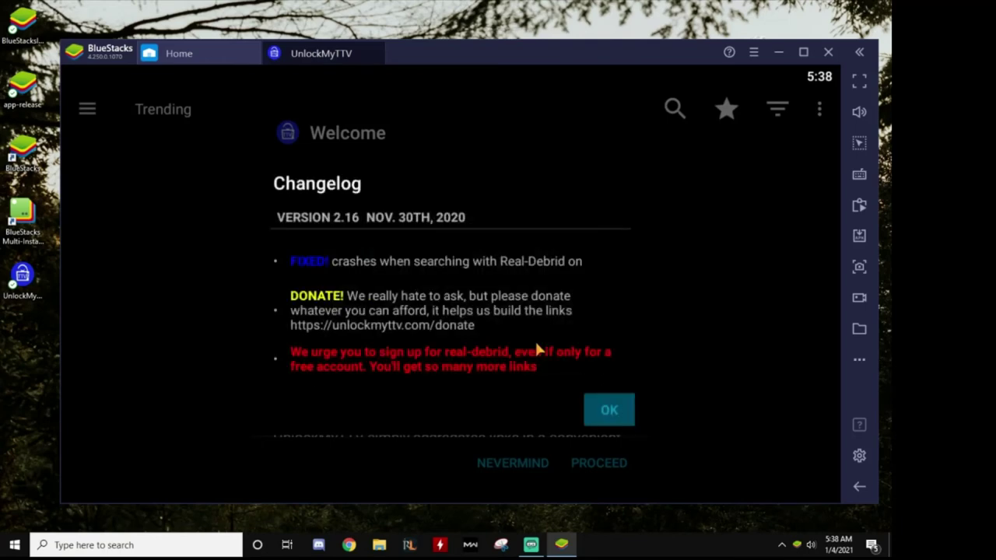
left_click(613, 409)
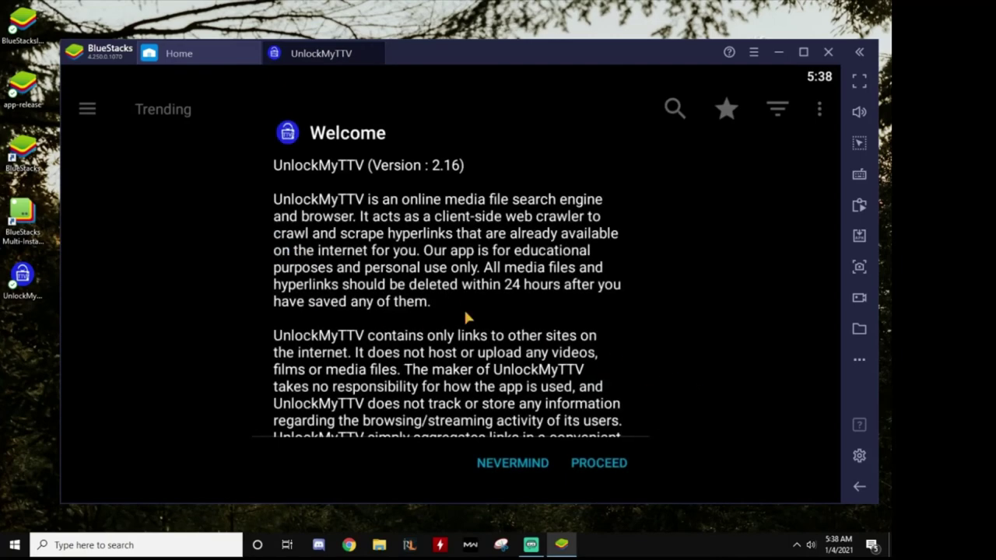
left_click(603, 463)
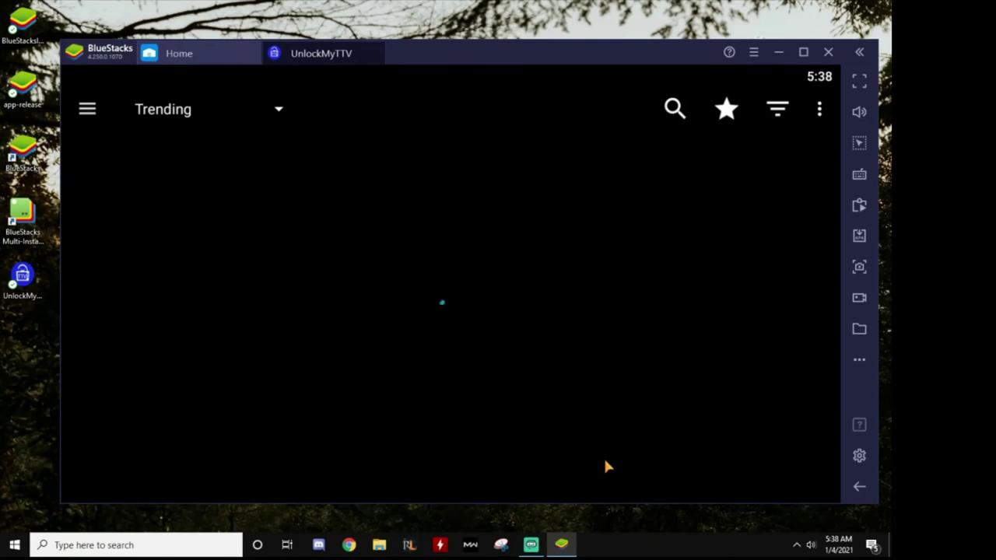
Maximize the BlueStacks window and switch UnlockMyTTV to full screen
scroll(450, 320, "down", 2)
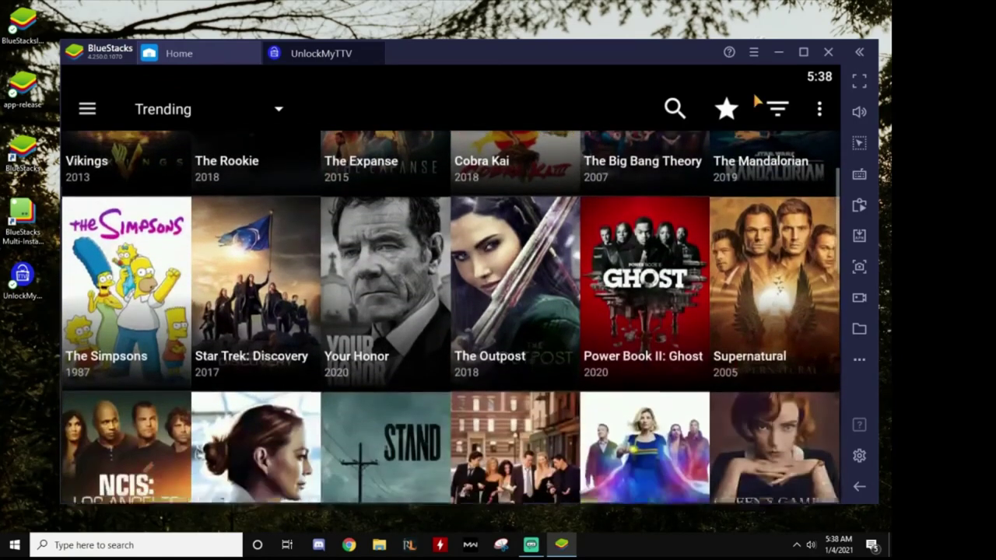
left_click(802, 53)
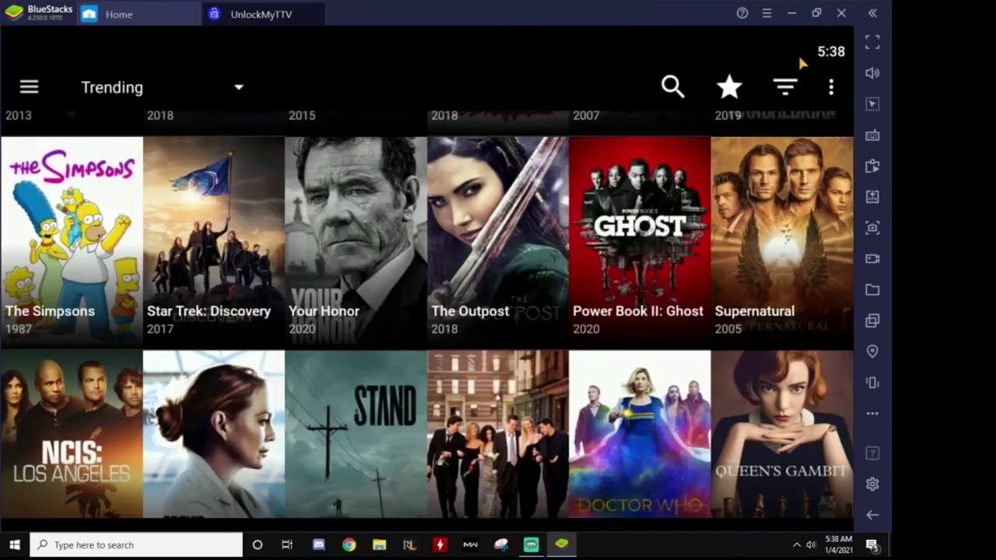
left_click(872, 47)
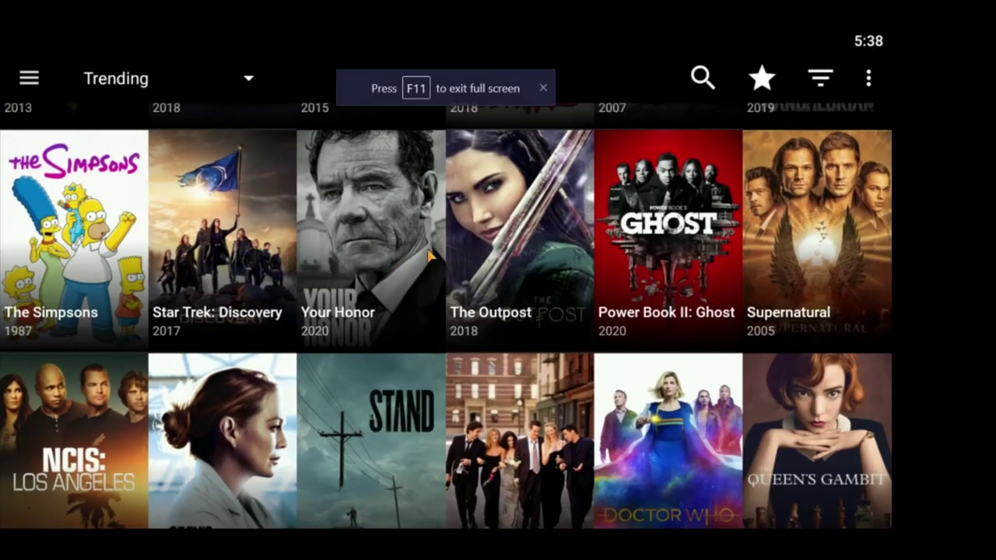
Search UnlockMyTTV for "bobs" and choose the suggestion Bob's Burgers
scroll(802, 115, "down", 5)
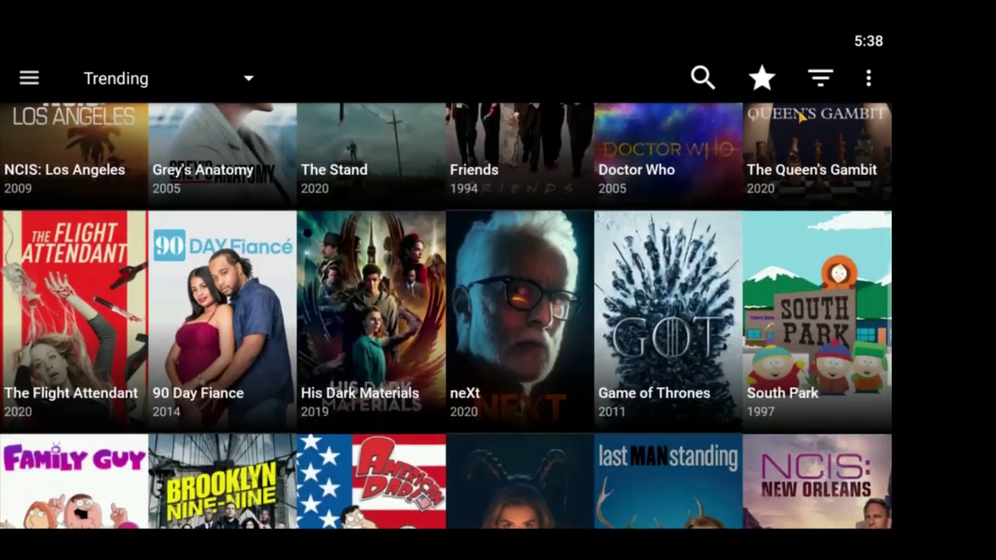
left_click(696, 77)
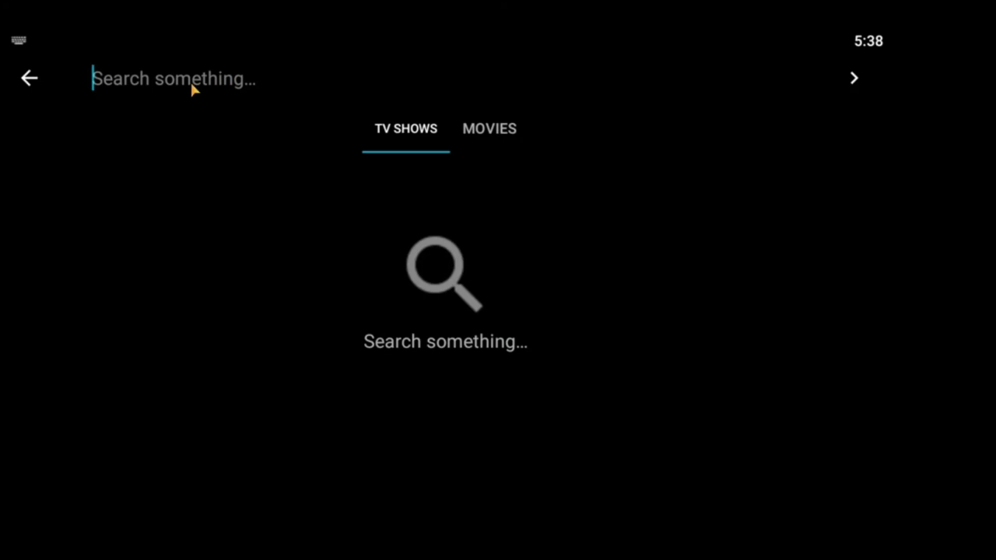
type("bobs")
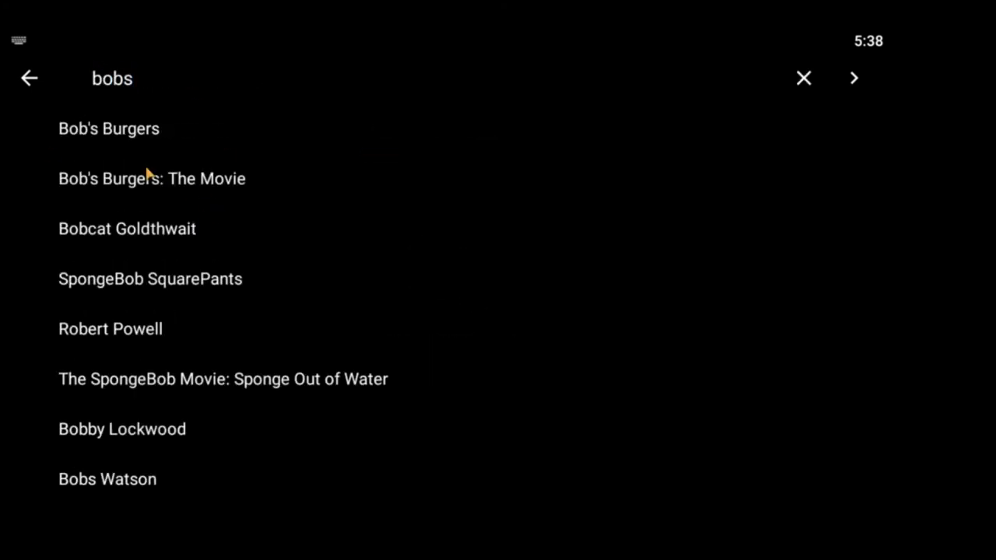
left_click(147, 127)
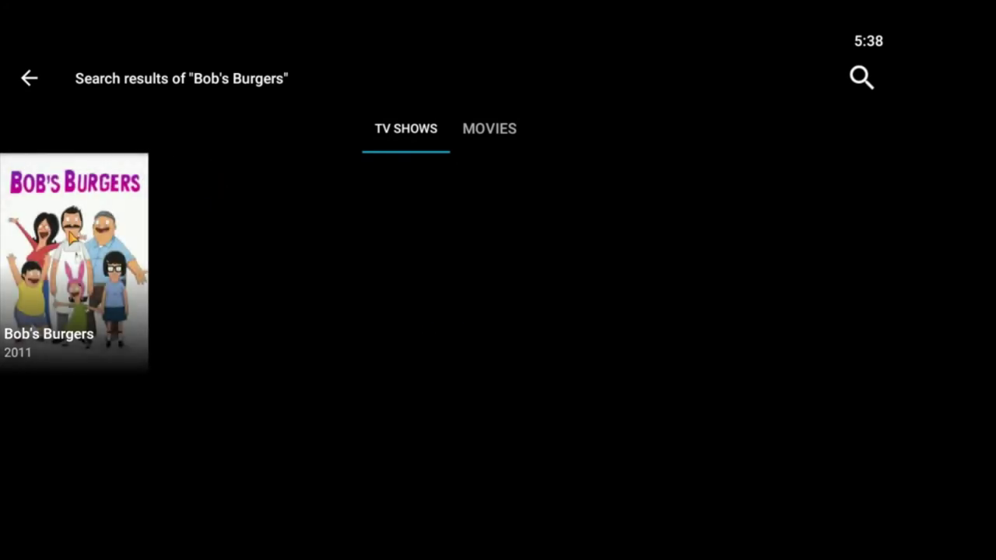
Open the TV show Bob's Burgers and show its list of seasons
left_click(78, 238)
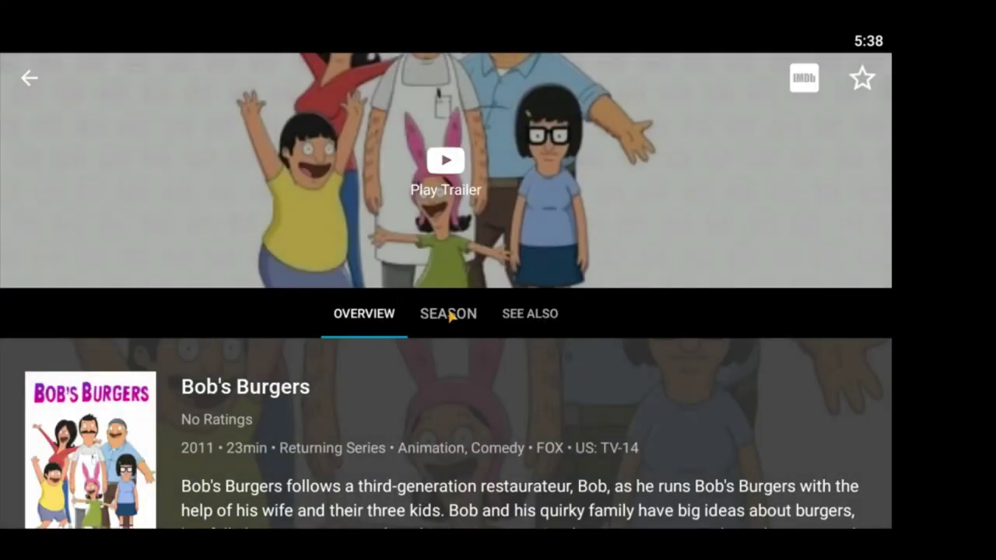
left_click(449, 315)
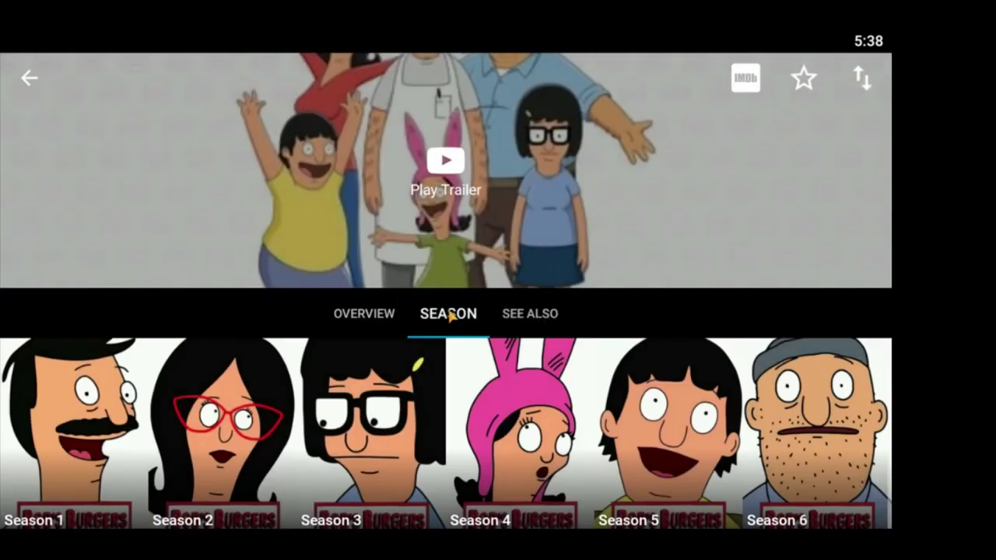
scroll(455, 381, "down", 5)
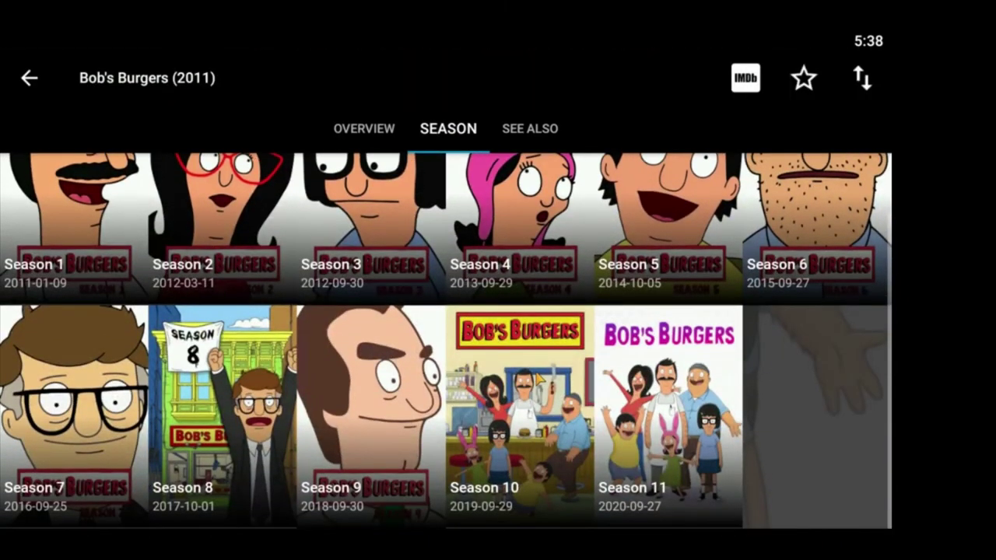
Open Season 10 of Bob's Burgers and dismiss the hints about switching seasons and setting episodes as watched
left_click(540, 378)
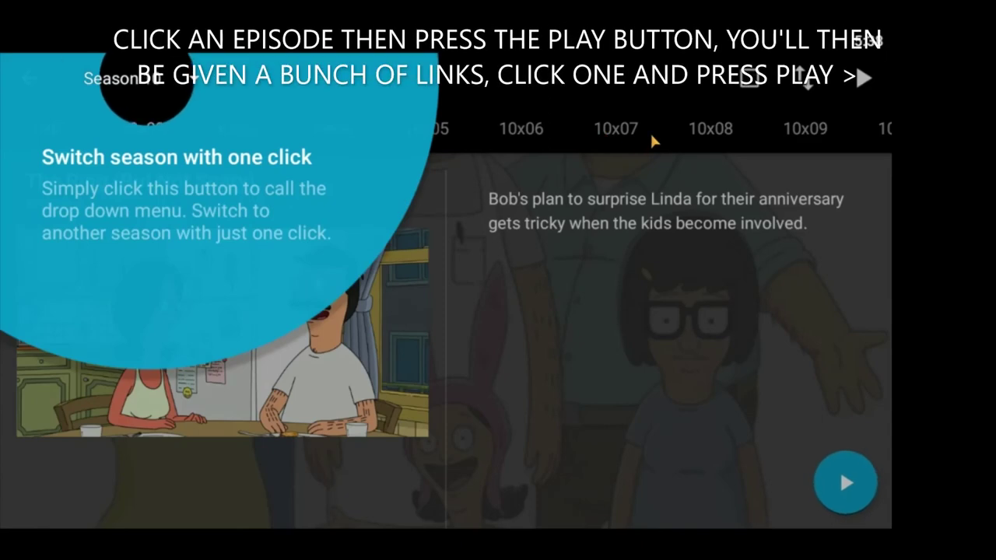
left_click(167, 100)
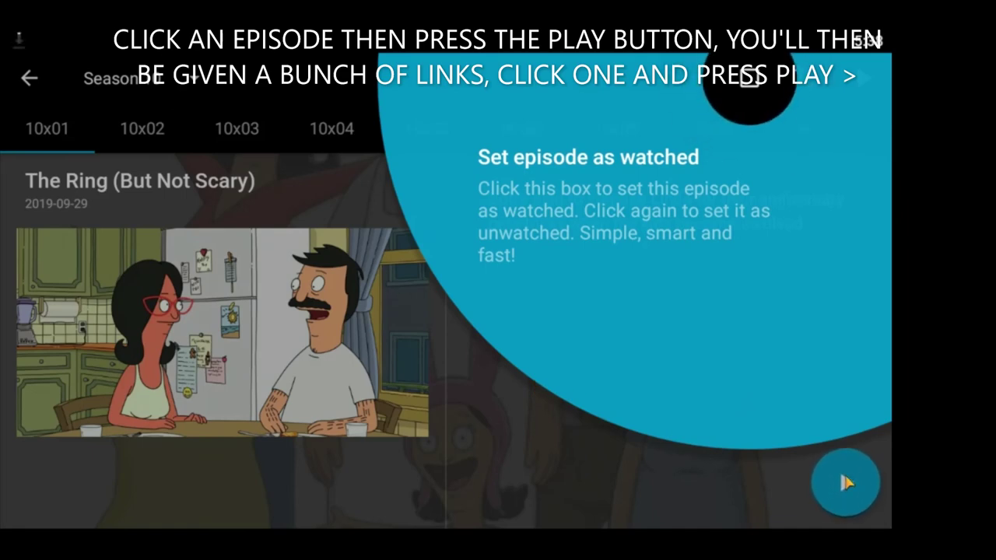
left_click(767, 80)
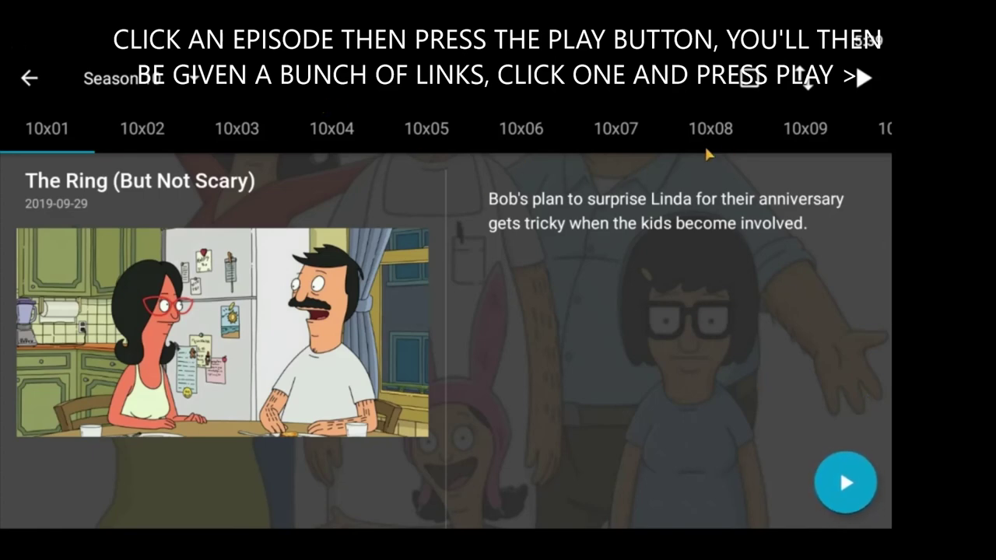
View the descriptions of Season 10 episodes 10x09 and 10x10
left_click(820, 129)
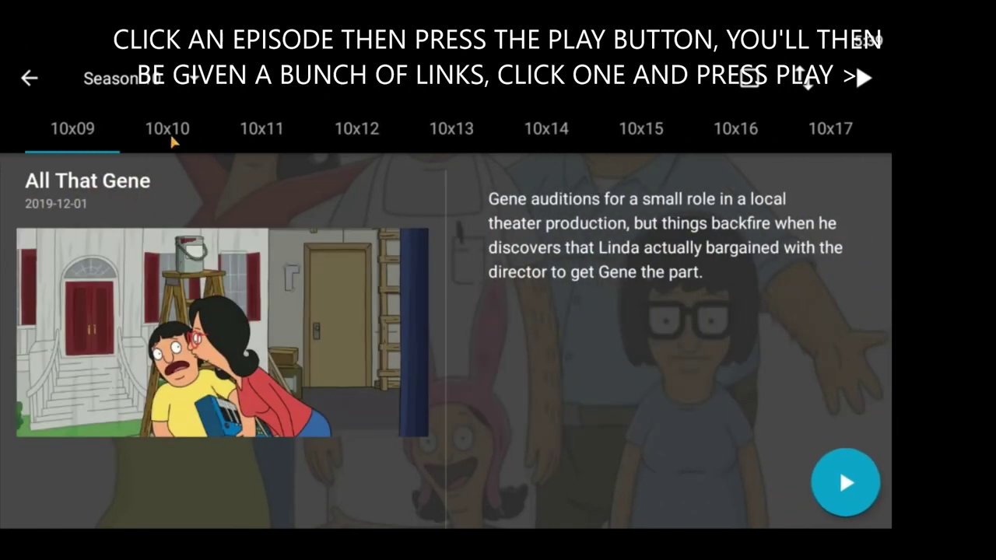
left_click(169, 132)
left_click(74, 134)
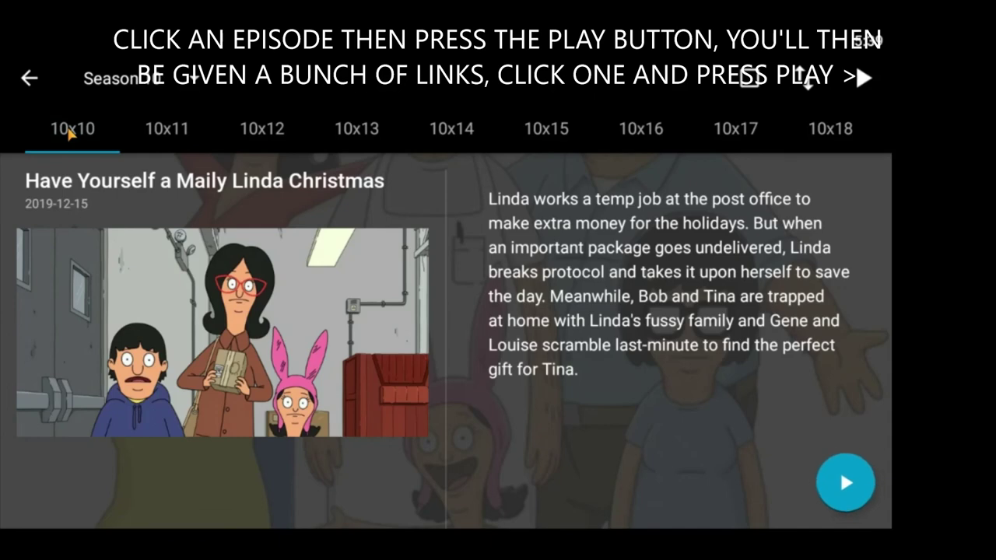
left_click(73, 134)
Browse back to episodes 10x07 and 10x05 to view their descriptions, and return to episode 10x10
scroll(78, 140, "left", 3)
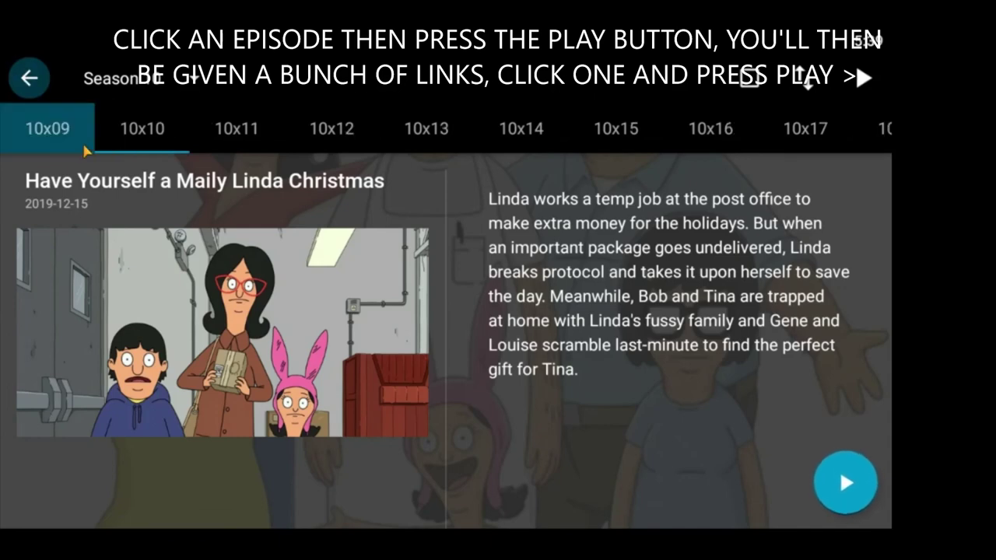
scroll(140, 128, "left", 2)
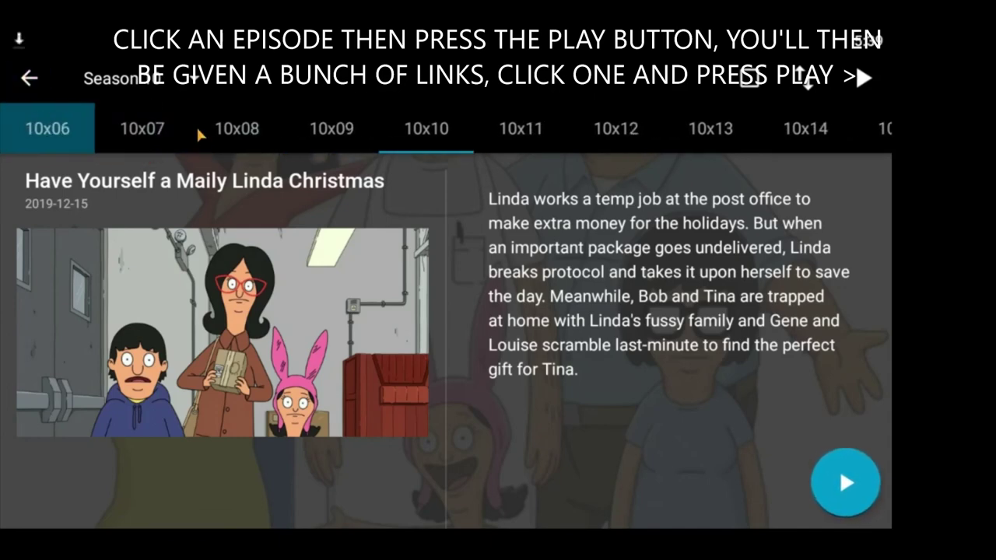
left_click(178, 129)
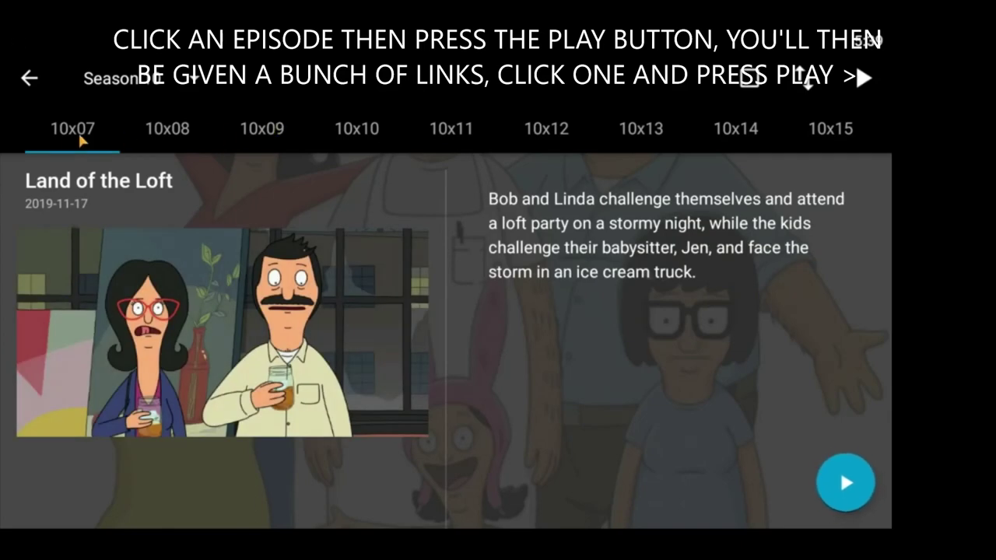
scroll(122, 140, "left", 3)
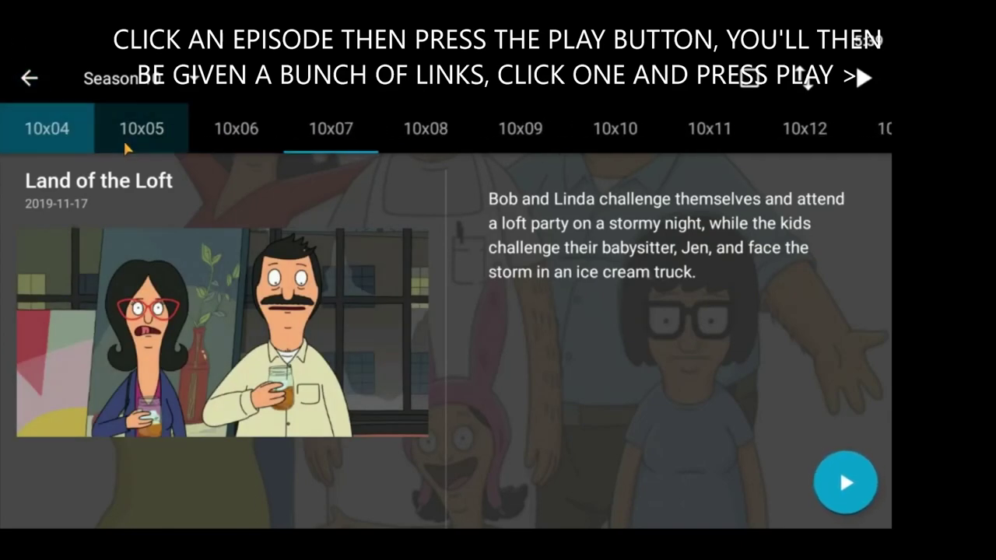
left_click(140, 130)
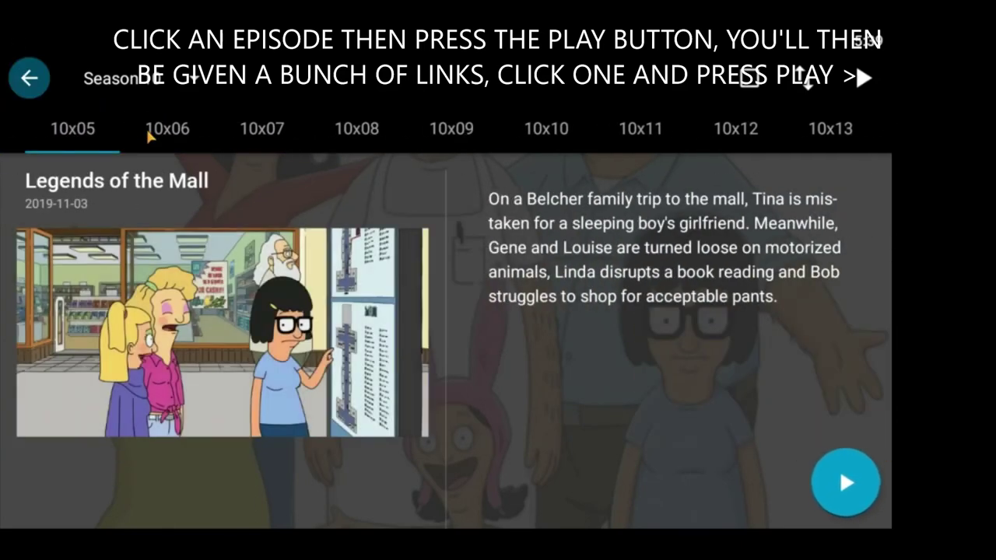
left_click(597, 130)
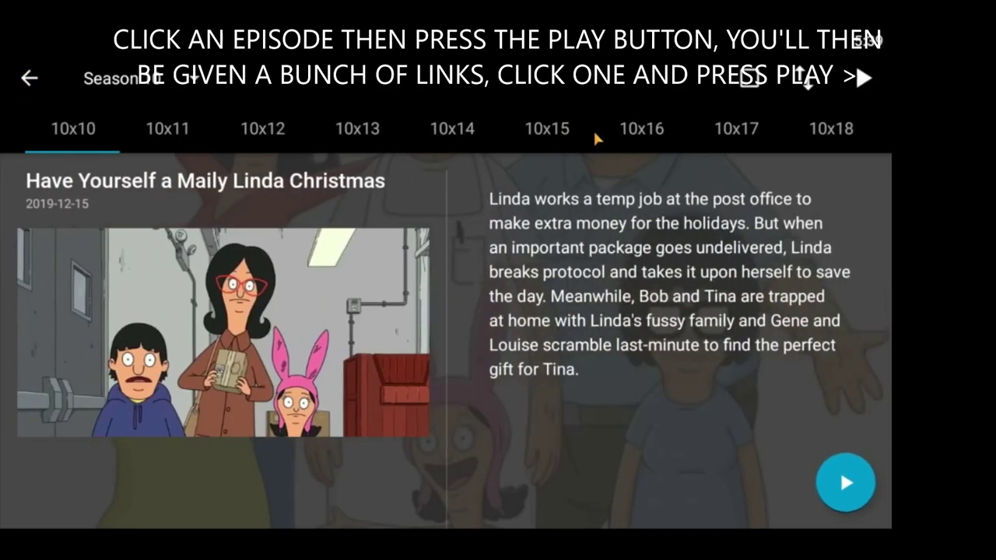
left_click(622, 144)
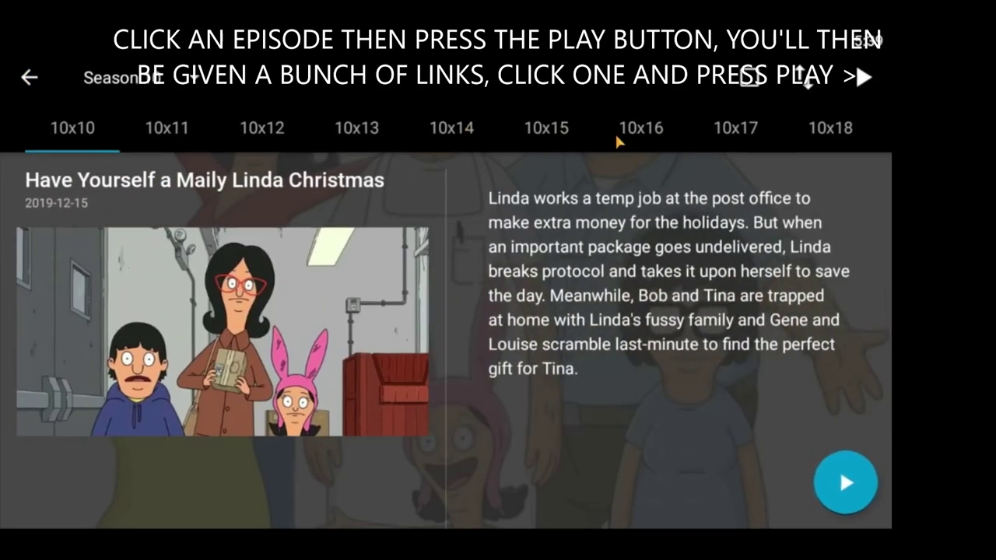